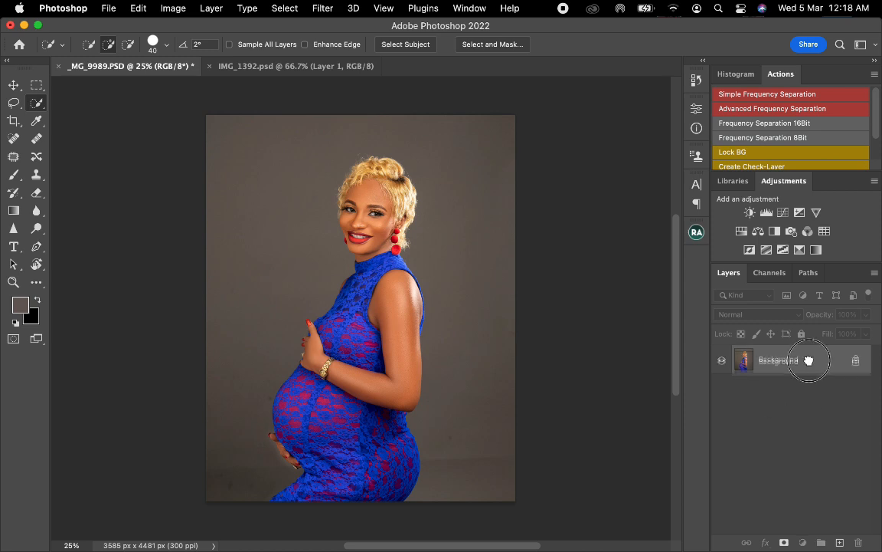
Duplicate the Background layer, put the copy into a new group, and make that group active
left_click_drag(794, 362, 840, 543)
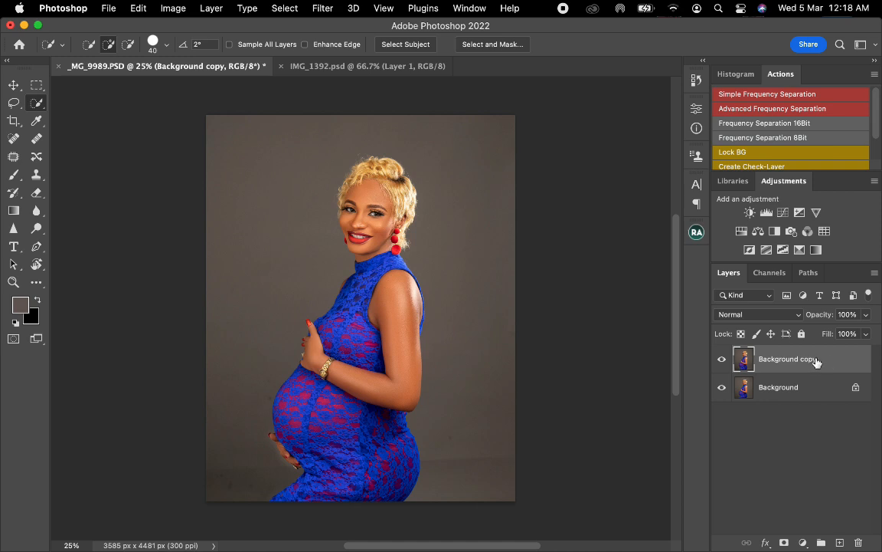
left_click_drag(817, 362, 822, 541)
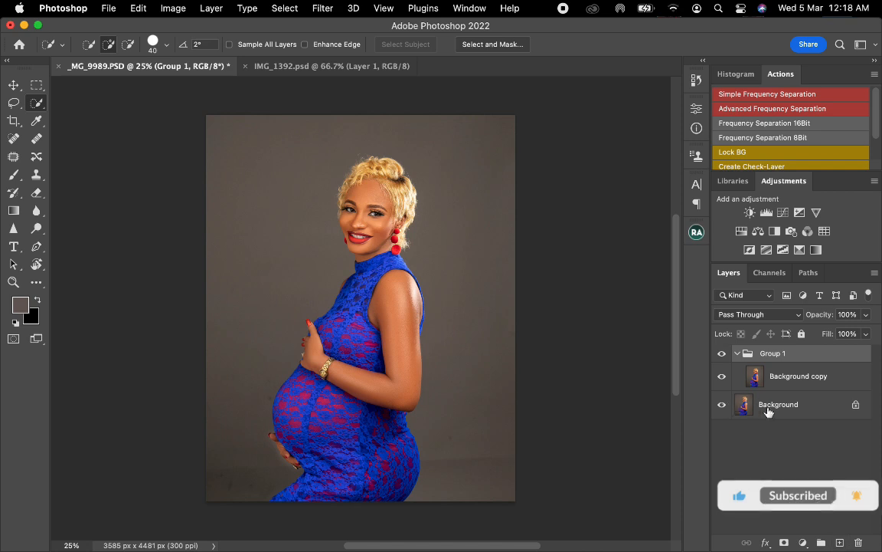
left_click(809, 379)
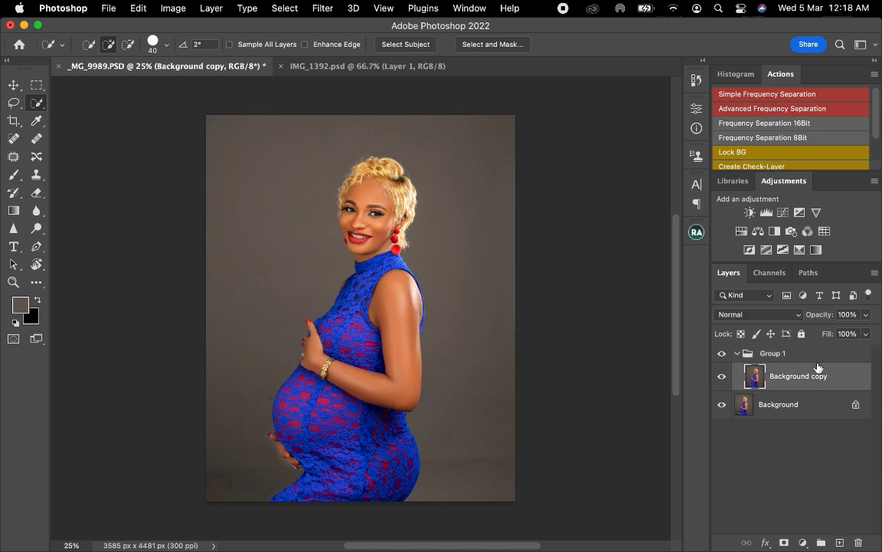
left_click(813, 359)
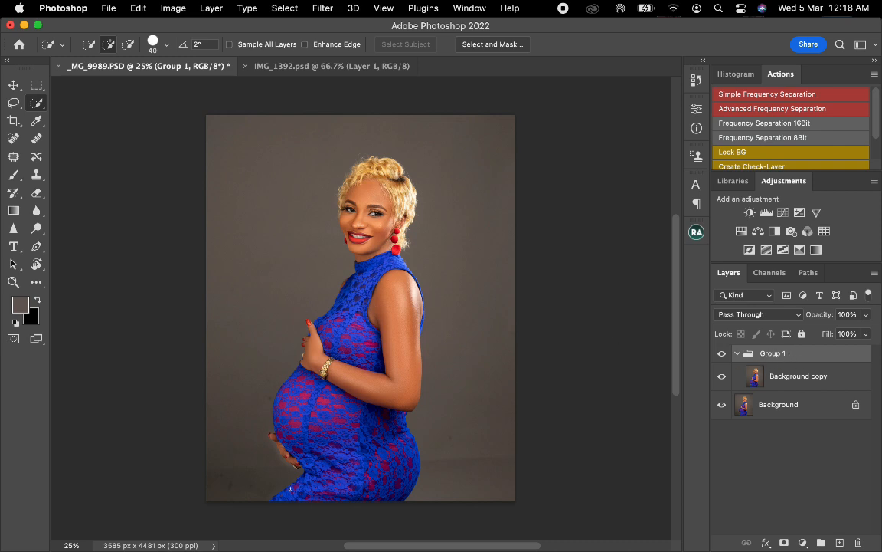
Load the selection outlining the pregnant woman using the Quick Selection tool's Load Selection command
right_click(36, 102)
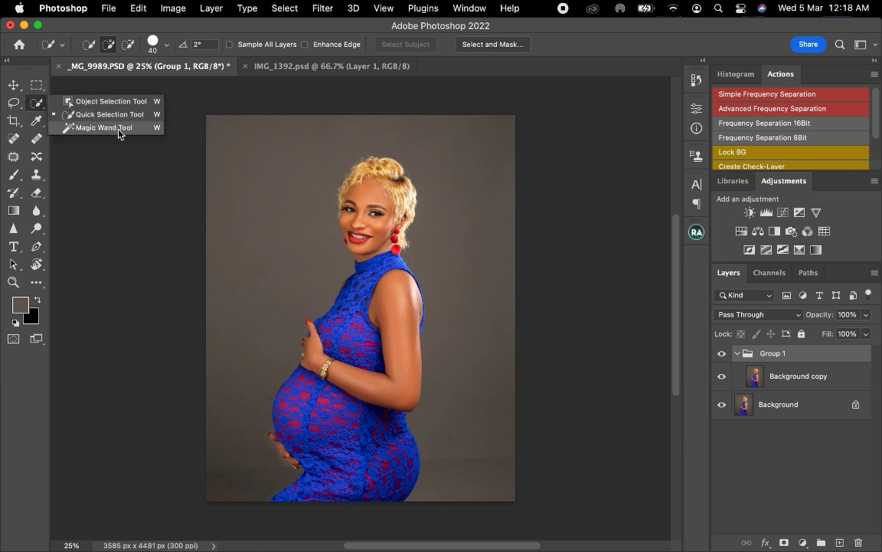
left_click(230, 210)
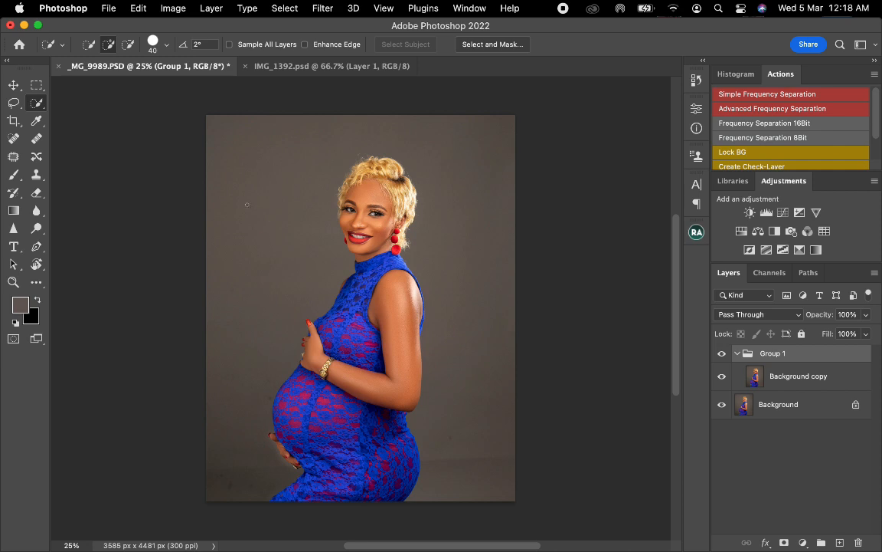
right_click(269, 186)
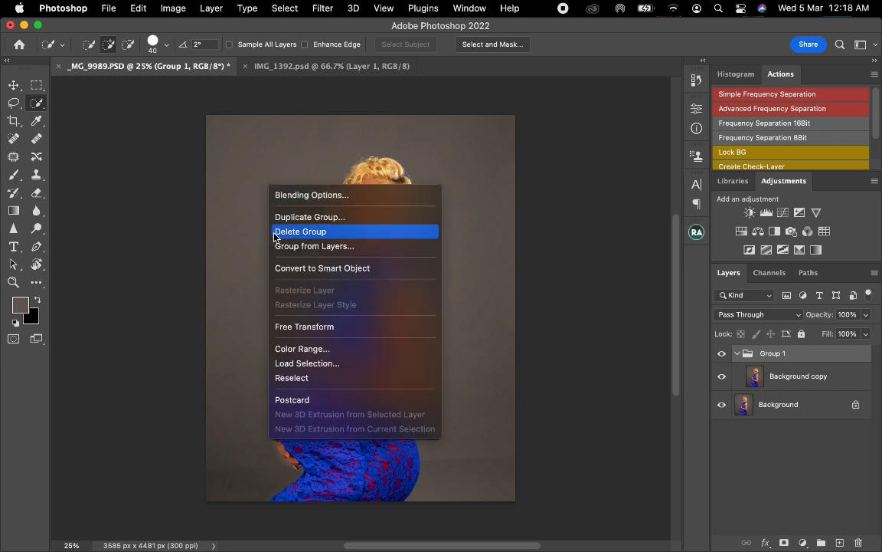
left_click(300, 363)
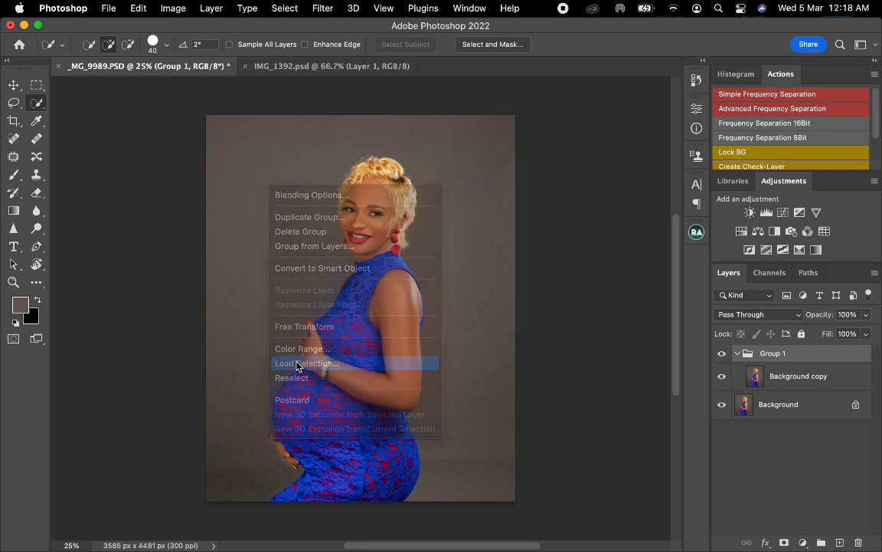
left_click(367, 236)
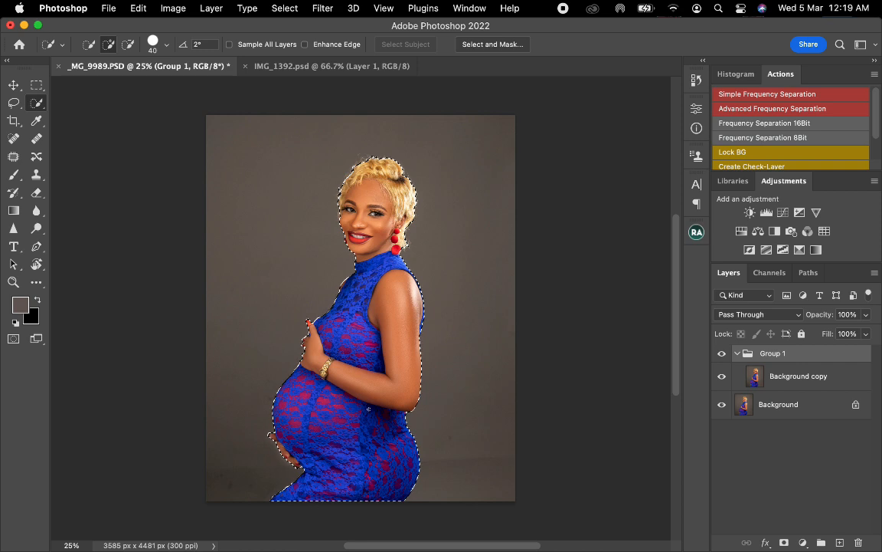
Invert the selection and mask Group 1 with it, leaving the Background copy layer active
right_click(346, 238)
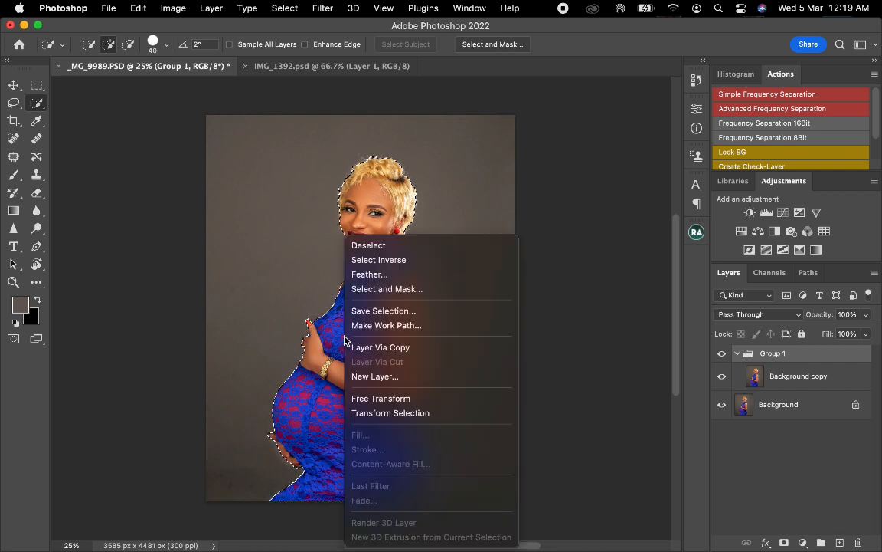
left_click(364, 261)
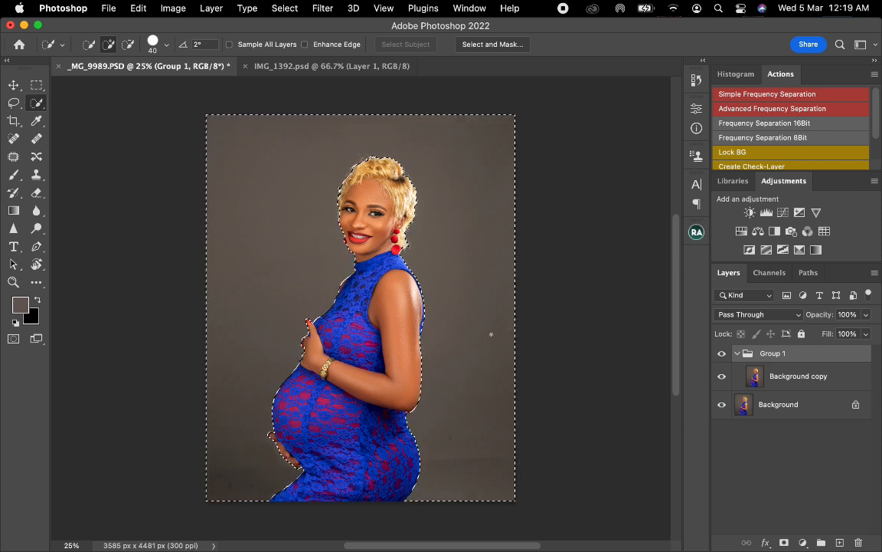
left_click(784, 543)
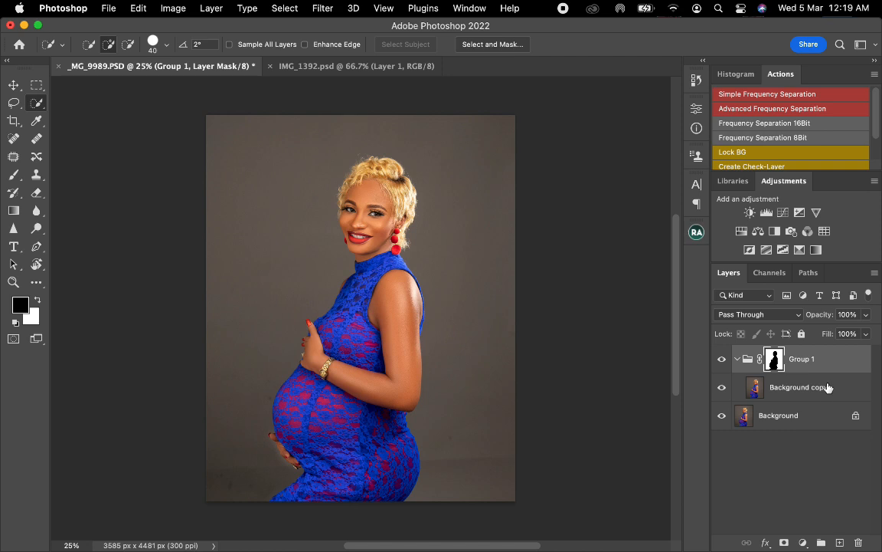
left_click(754, 389)
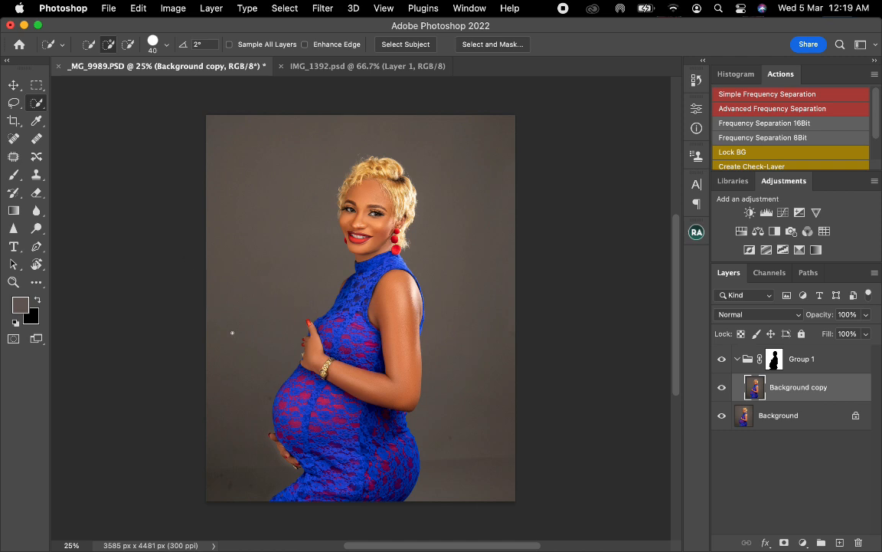
Try blending the backdrop beside the belly with a size 400 Mixer Brush, and revert to the Add Layer Mask history state
key("b")
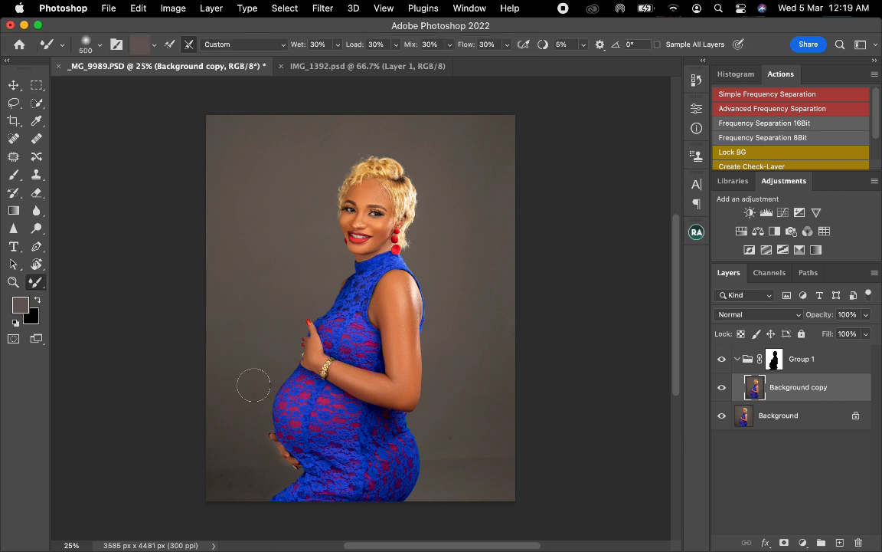
key("[")
mouse_move(254, 384)
left_mouse_down()
mouse_move(246, 425)
mouse_move(297, 402)
mouse_move(228, 493)
mouse_move(224, 469)
mouse_move(282, 469)
mouse_move(237, 479)
mouse_move(299, 366)
mouse_move(263, 356)
left_mouse_up()
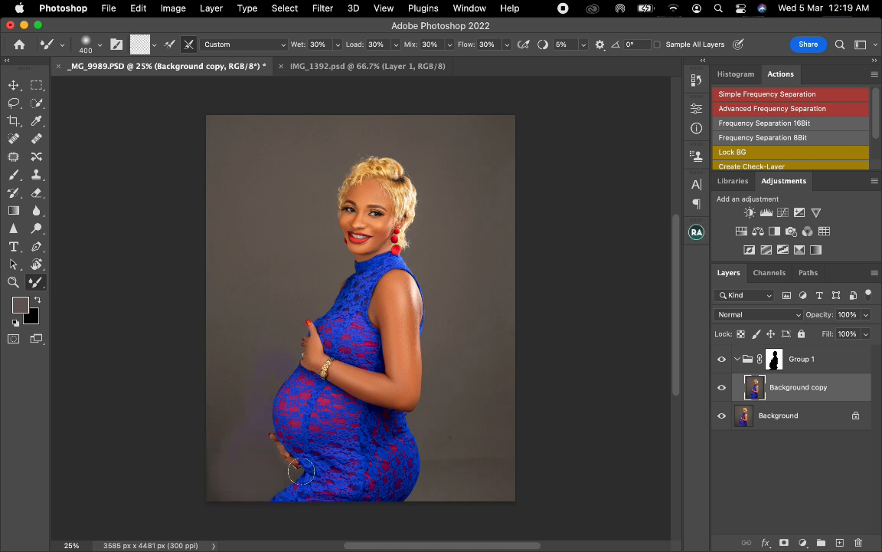
left_click(689, 81)
left_click(600, 201)
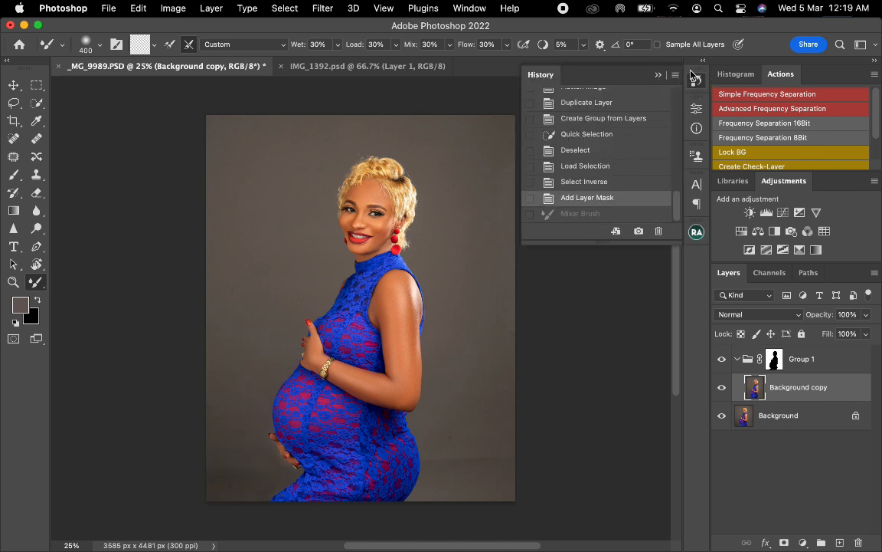
left_click(693, 79)
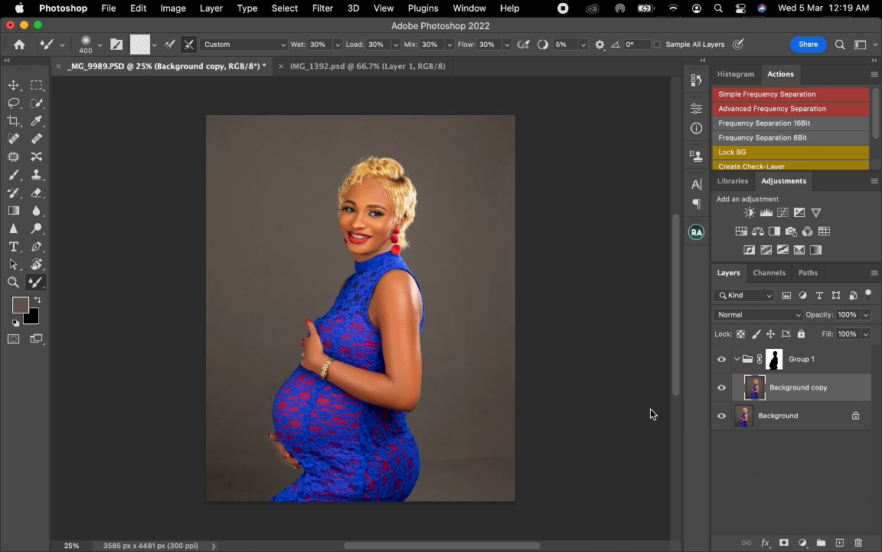
Add a #655e59 Solid Color fill layer at 85% opacity above Background copy, topped by a Black & White adjustment with default settings
left_click(803, 542)
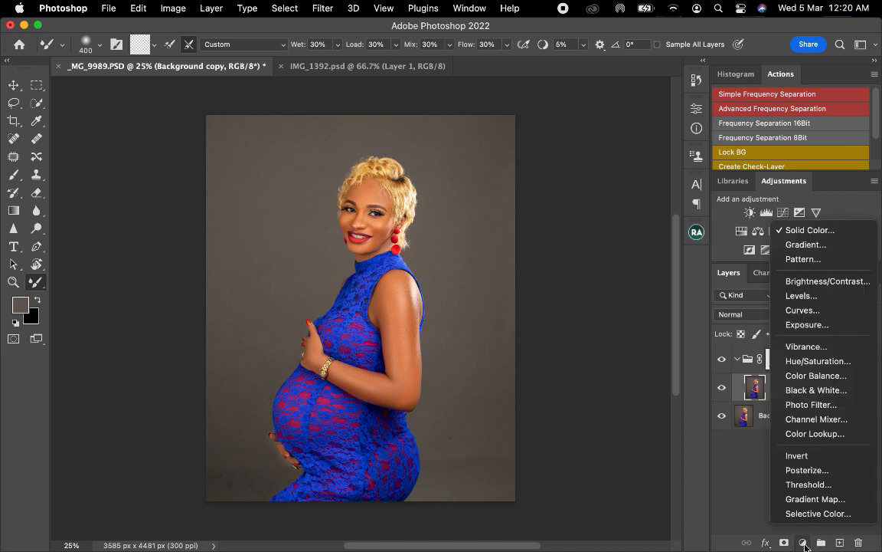
left_click(806, 233)
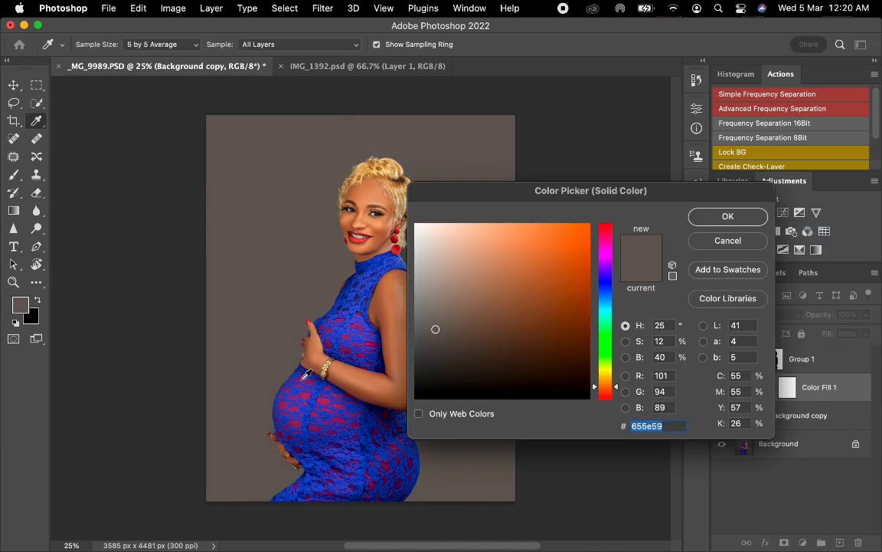
left_click(695, 219)
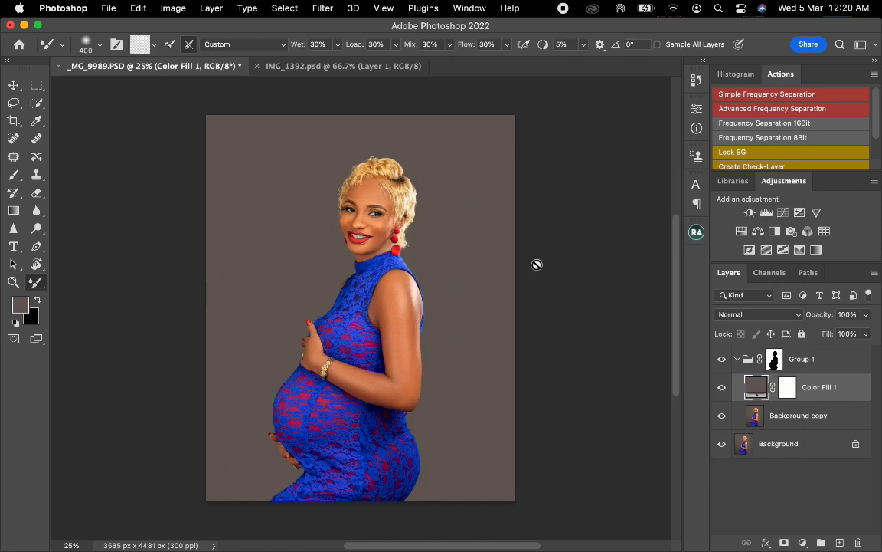
left_click(852, 314)
type("85")
left_click(775, 231)
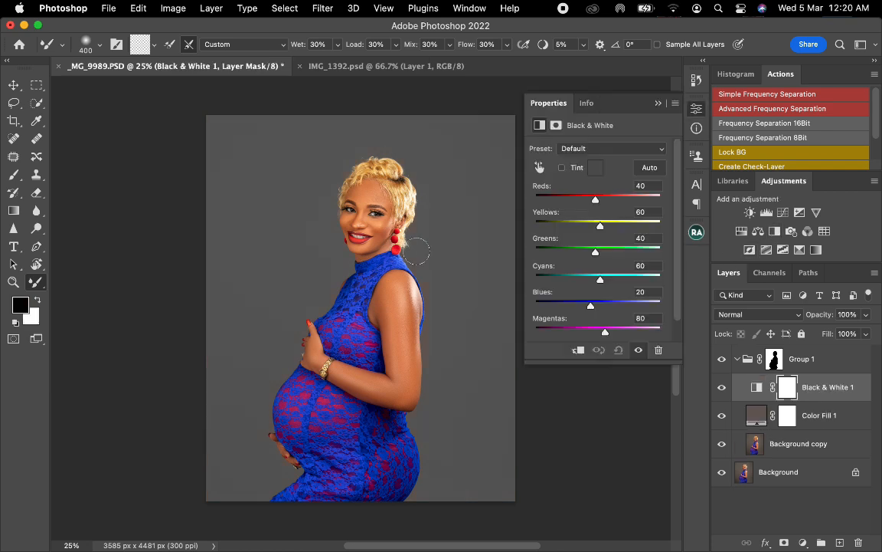
left_click(658, 104)
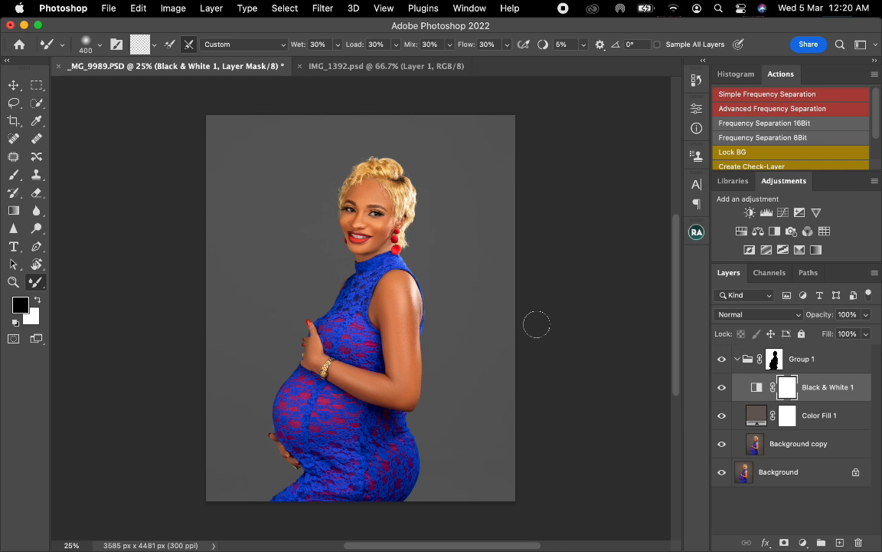
Copy the cloudy-sky Layer 1 from IMG_1392.psd into Group 1 of _MG_9989.PSD, accepting the color conversion, and place it behind the woman
left_click(320, 66)
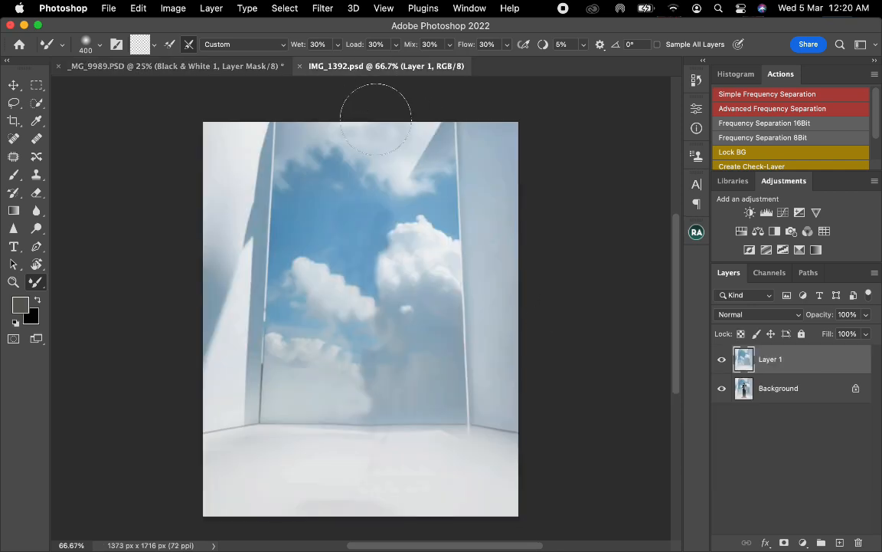
key("v")
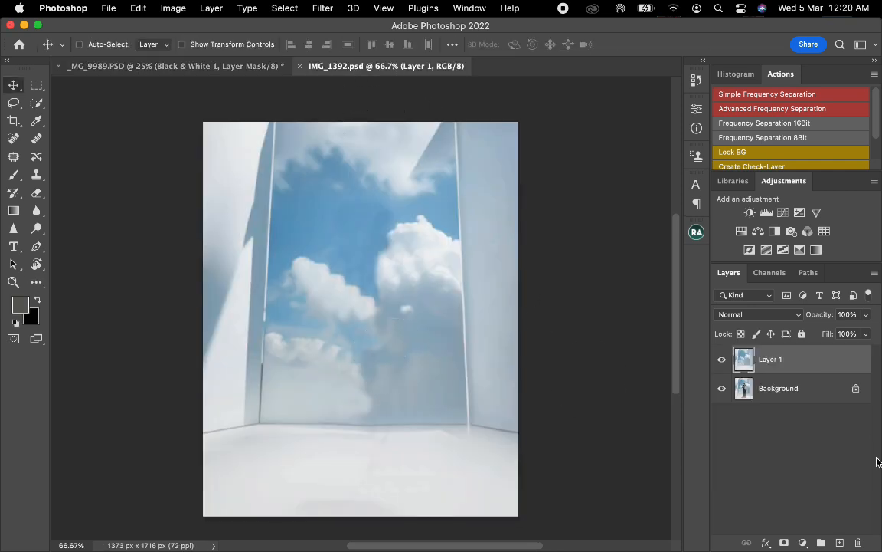
left_click_drag(794, 361, 340, 266)
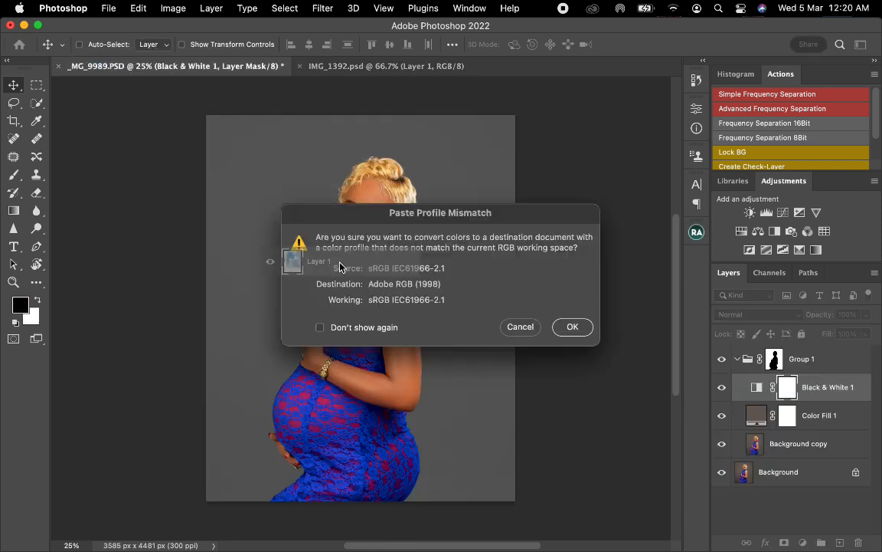
left_click(572, 328)
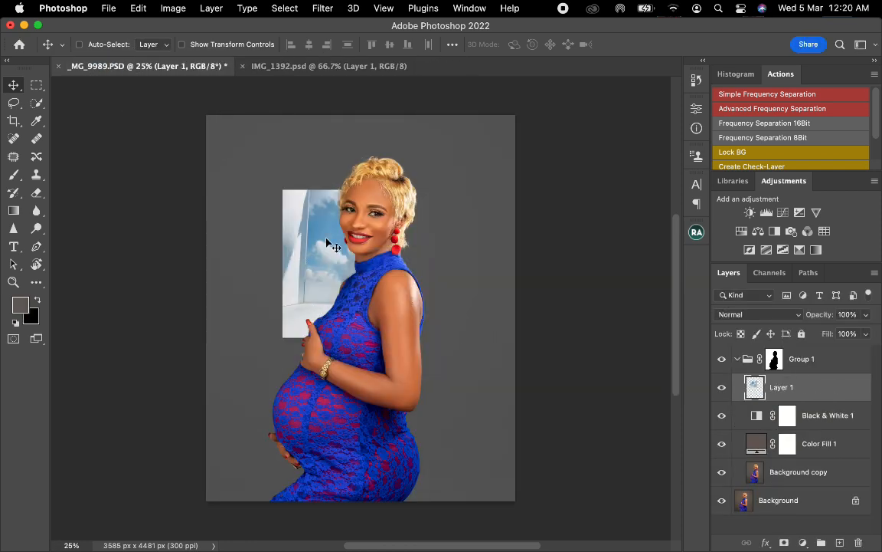
left_click_drag(328, 253, 291, 225)
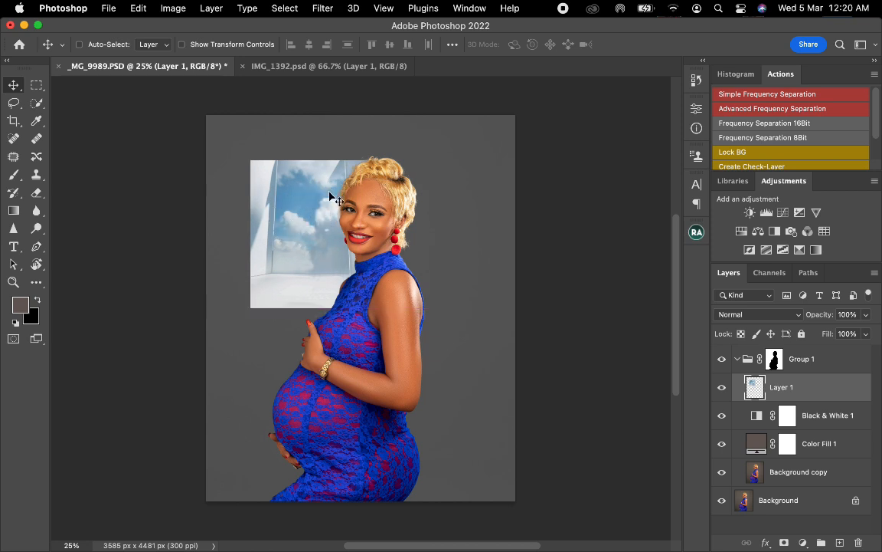
left_click_drag(266, 193, 295, 230)
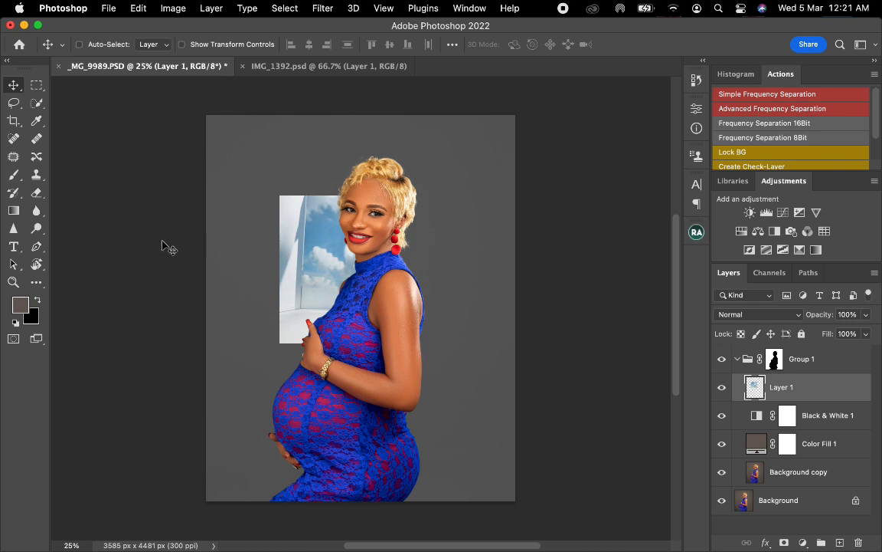
Scale the sky backdrop layer proportionally to about 332% and position it so it covers the whole canvas behind the woman
key("super")
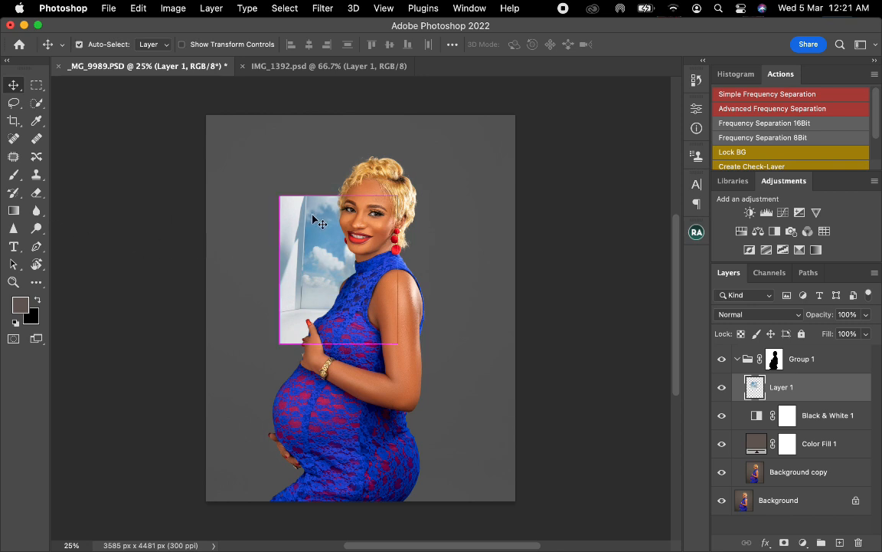
key("super+t")
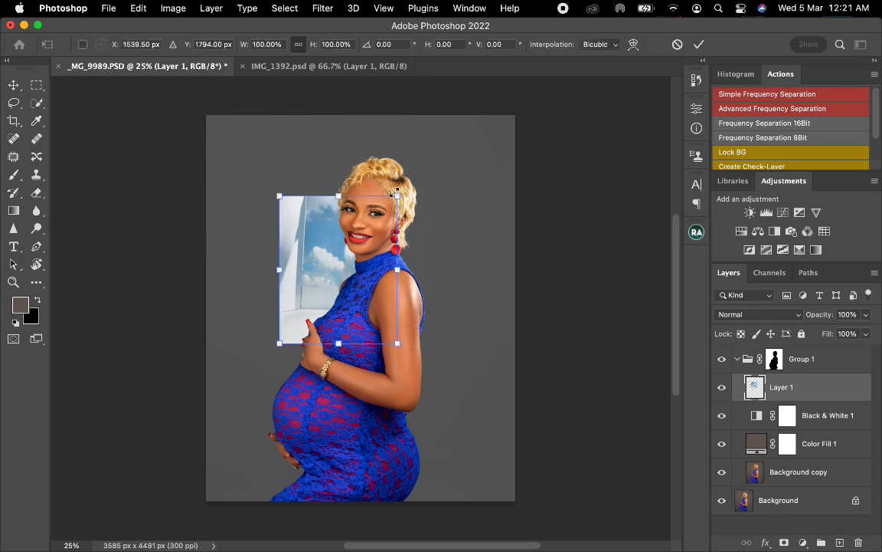
left_click_drag(396, 191, 471, 105)
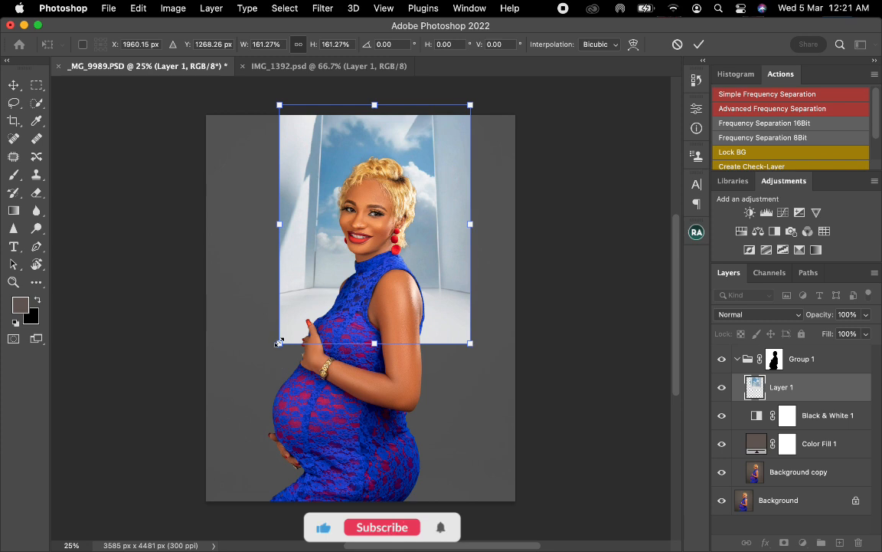
left_click_drag(279, 343, 175, 472)
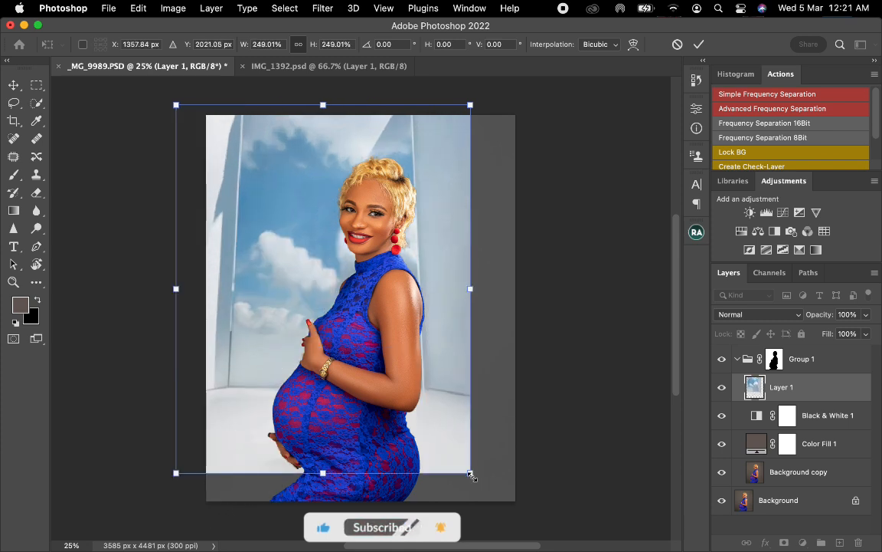
left_click_drag(470, 474, 597, 528)
left_click_drag(410, 266, 412, 264)
scroll(514, 239, "down", 5)
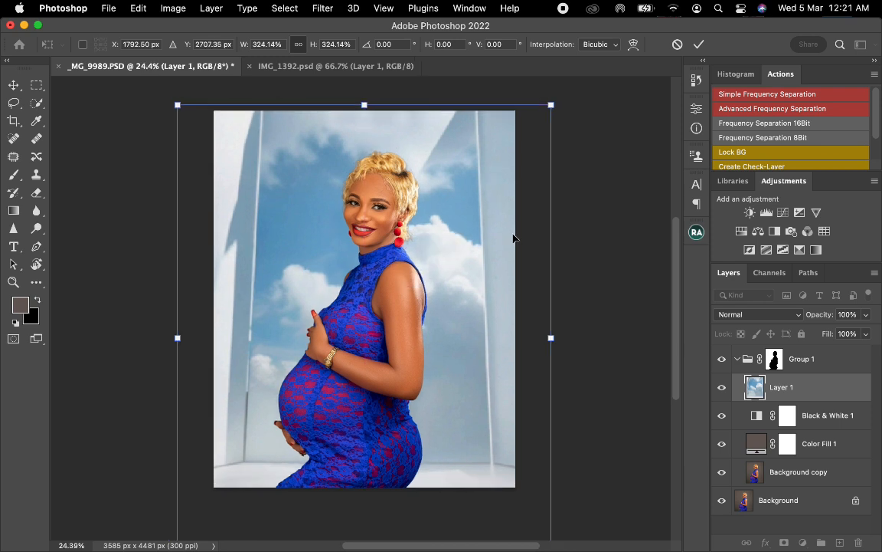
left_click_drag(532, 399, 535, 405)
left_click_drag(493, 325, 487, 332)
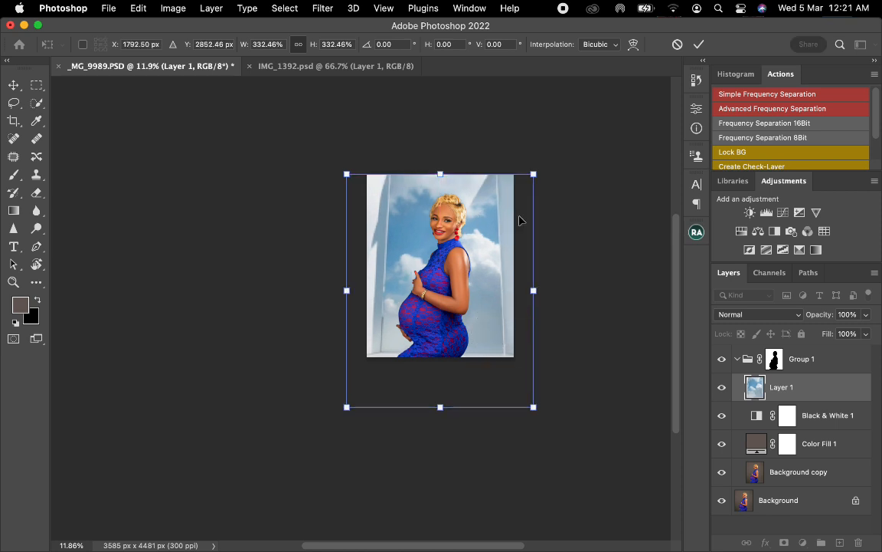
left_click(699, 44)
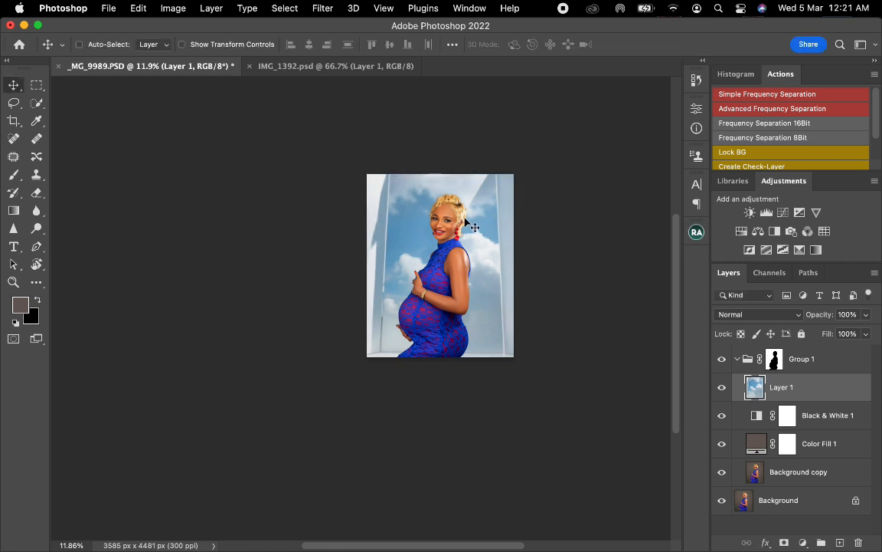
Set the sky backdrop layer's blend mode to Overlay and its opacity to 75%
key("super+0")
scroll(465, 222, "down", 1)
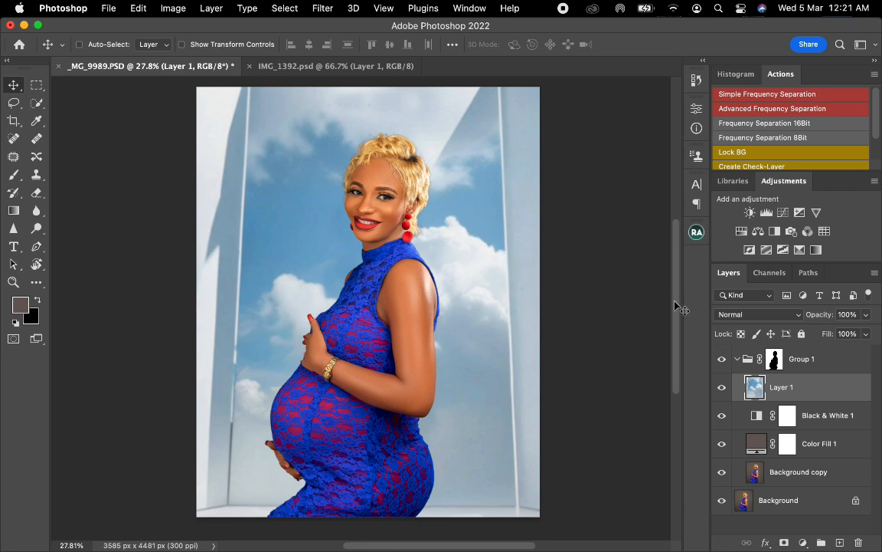
left_click(743, 315)
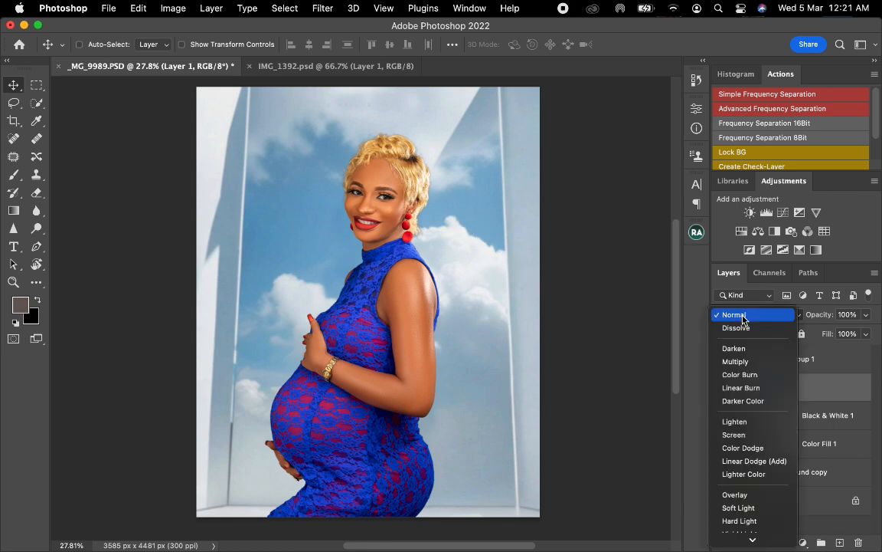
left_click(750, 495)
scroll(447, 191, "down", 1)
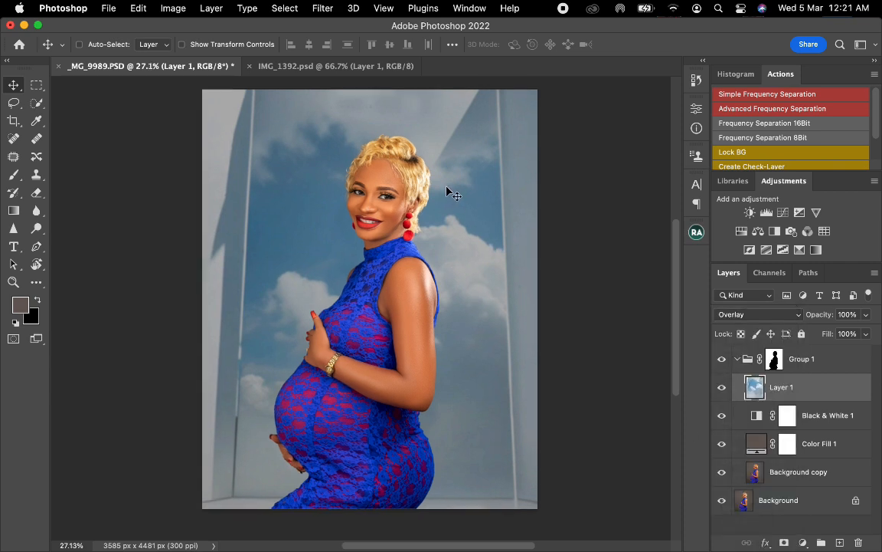
scroll(447, 187, "down", 2)
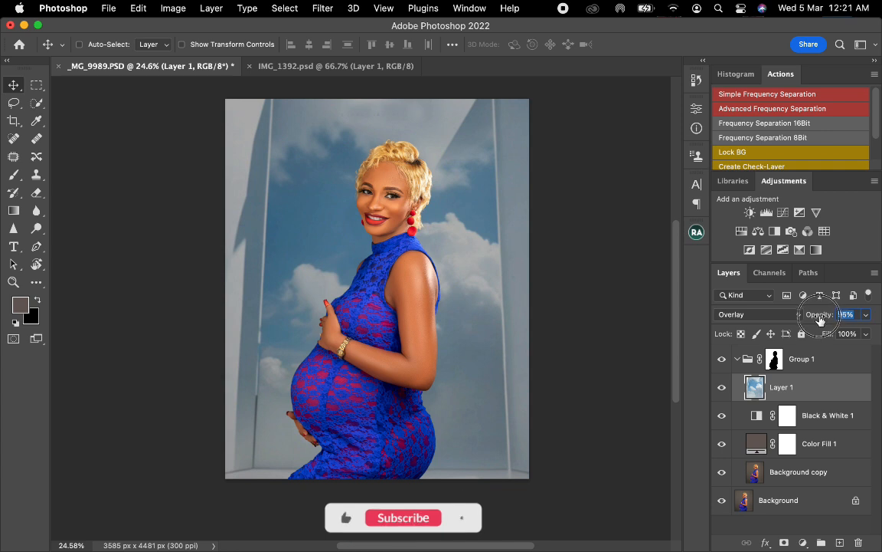
left_click_drag(814, 316, 810, 322)
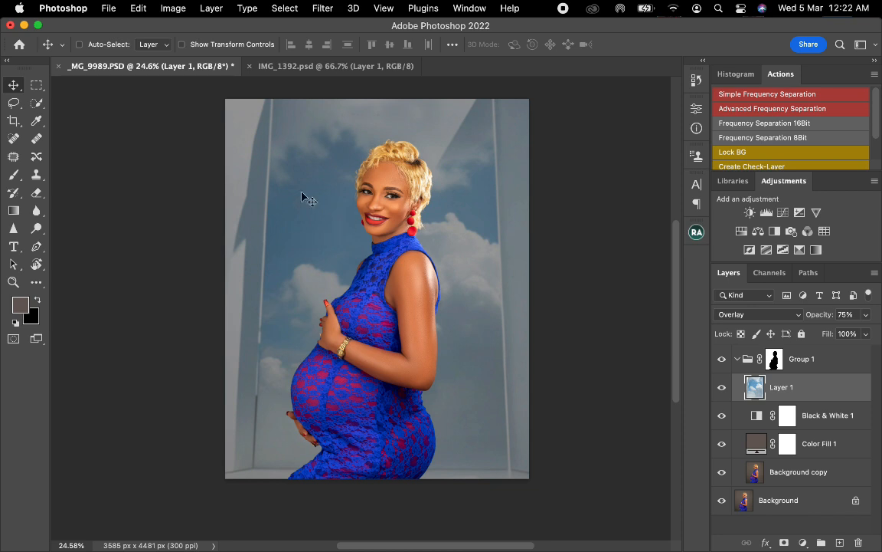
Apply a Gaussian Blur with a 7-pixel radius to the sky layer, and compare the portrait with Group 1 hidden and shown
left_click(321, 9)
mouse_move(335, 187)
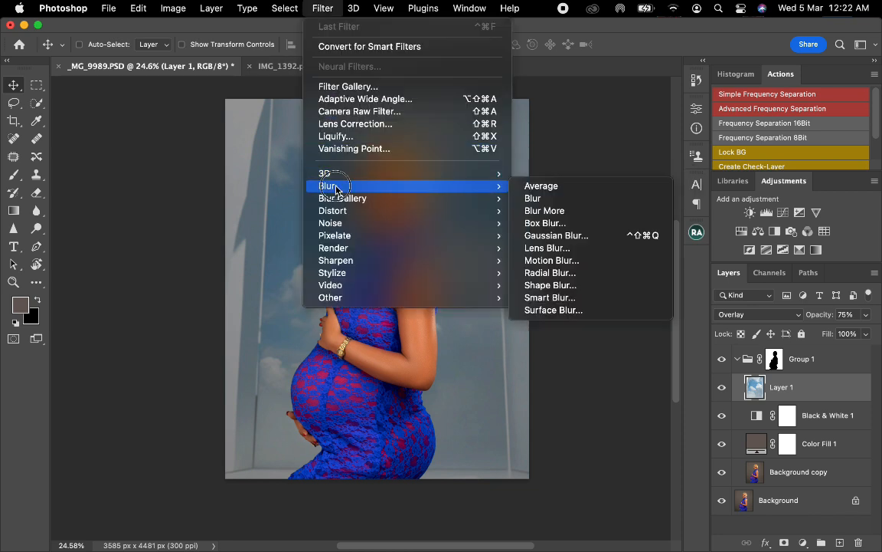
left_click(588, 235)
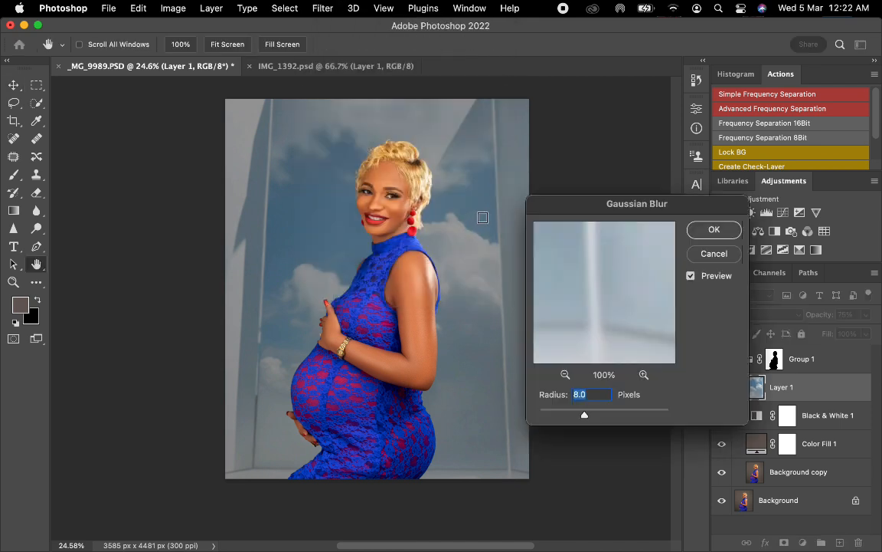
type("7")
left_click(705, 234)
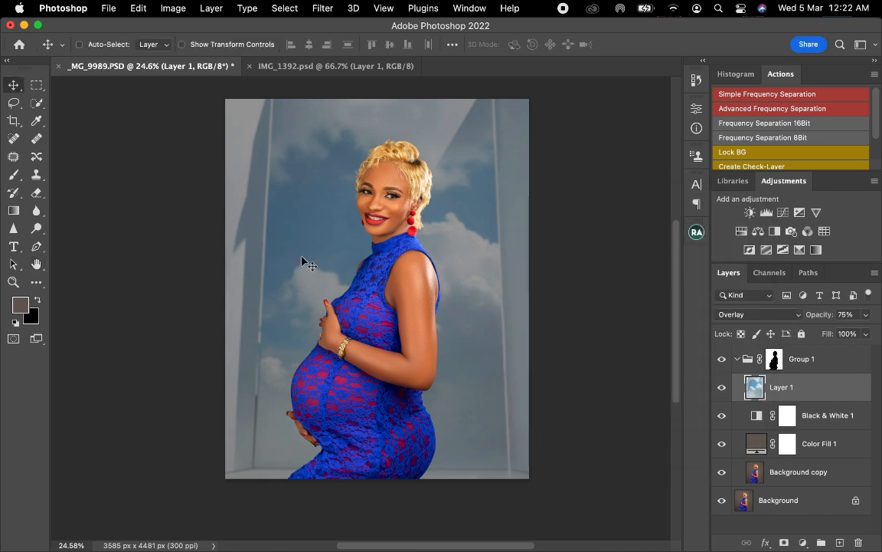
left_click(725, 361)
left_click(724, 361)
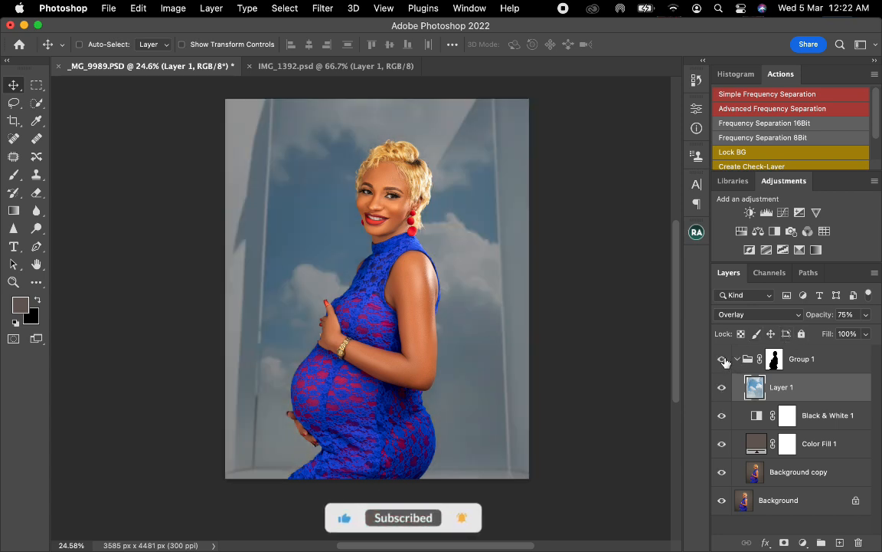